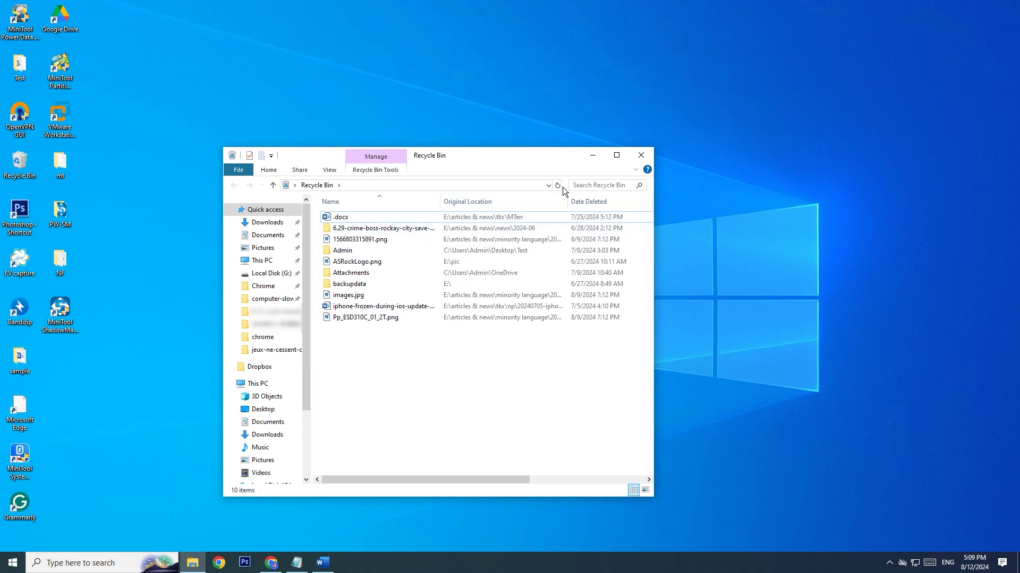
Close the Recycle Bin window and open cmd with administrator rights
{"action": "left_click", "coordinate": [642, 155]}
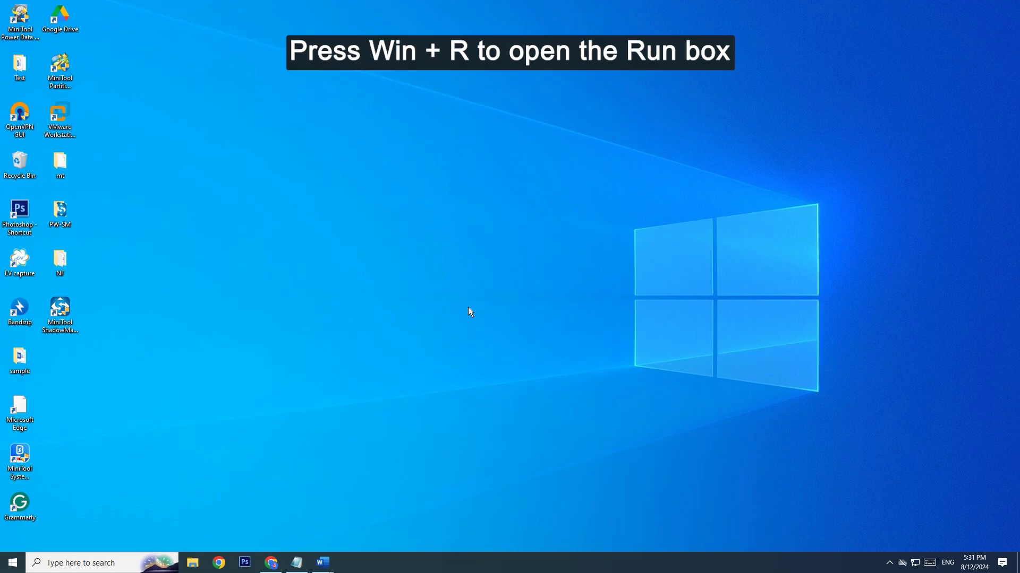
{"action": "key", "text": "super+r"}
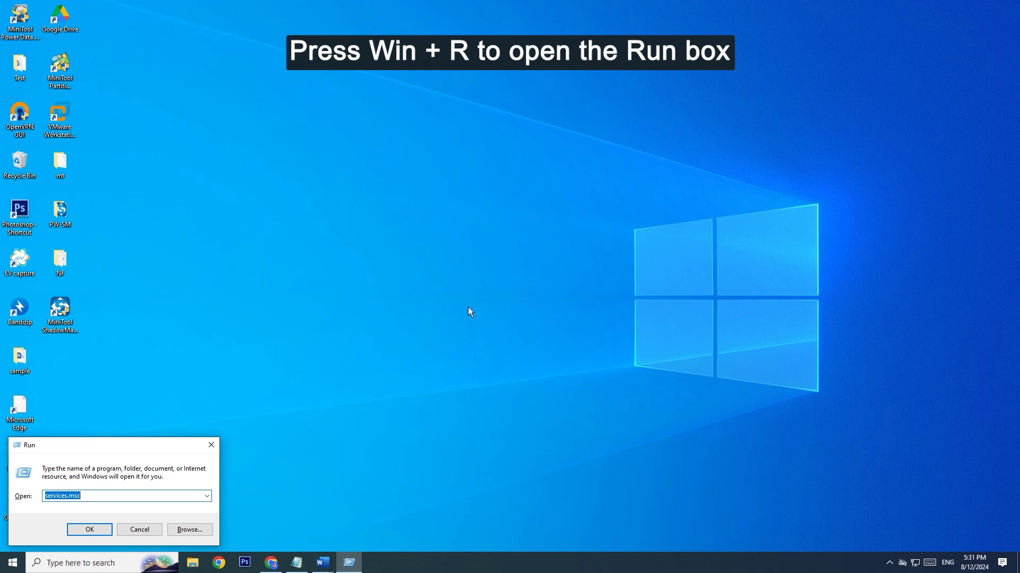
{"action": "type", "text": "cmd"}
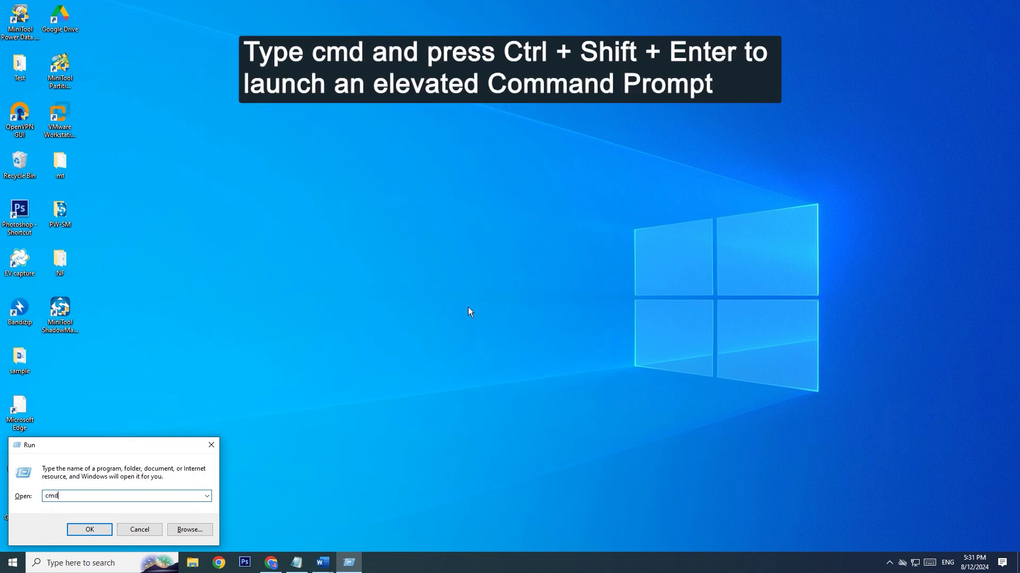
{"action": "key", "text": "ctrl+shift+Return"}
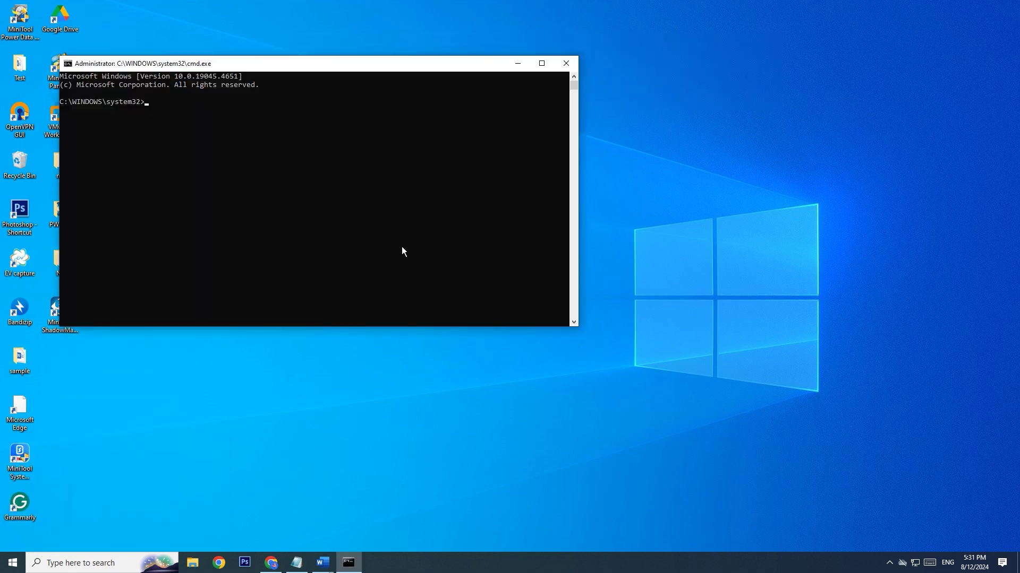
Check and repair drive J by running chkdsk j: /f /r /x in the elevated Command Prompt
{"action": "left_click_drag", "start_coordinate": [311, 63], "coordinate": [448, 216]}
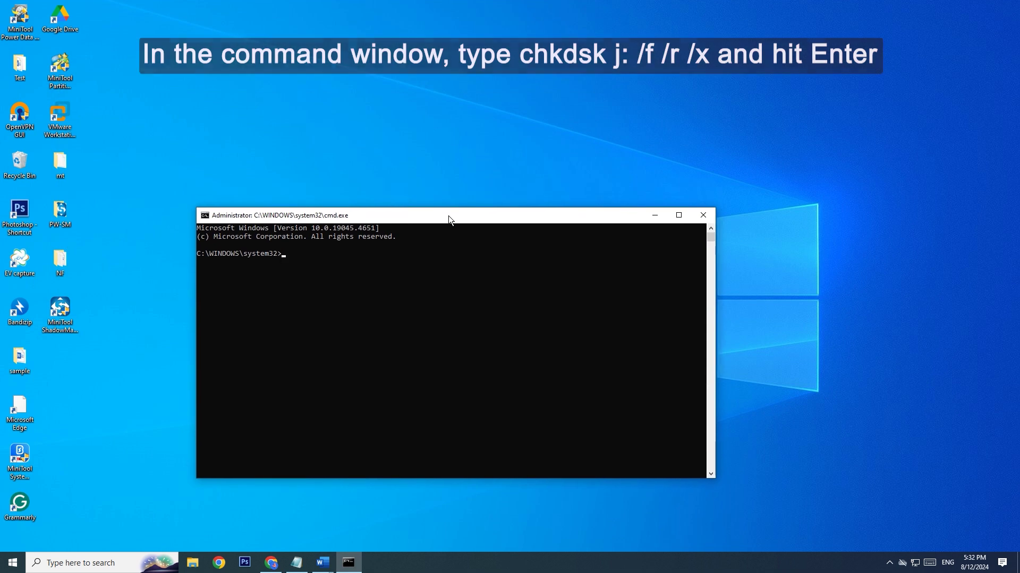
{"action": "type", "text": "chkds"}
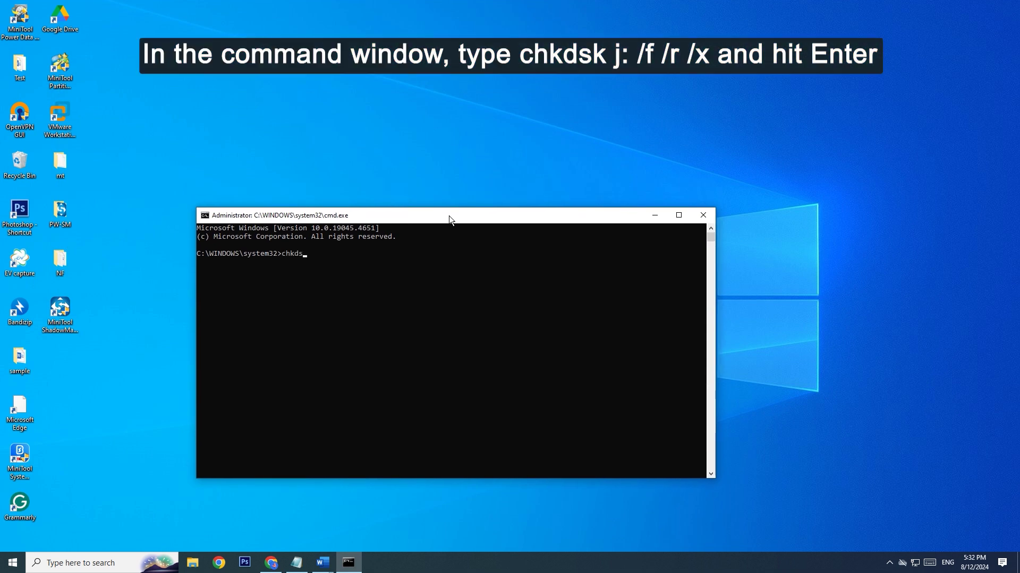
{"action": "type", "text": "k j: "}
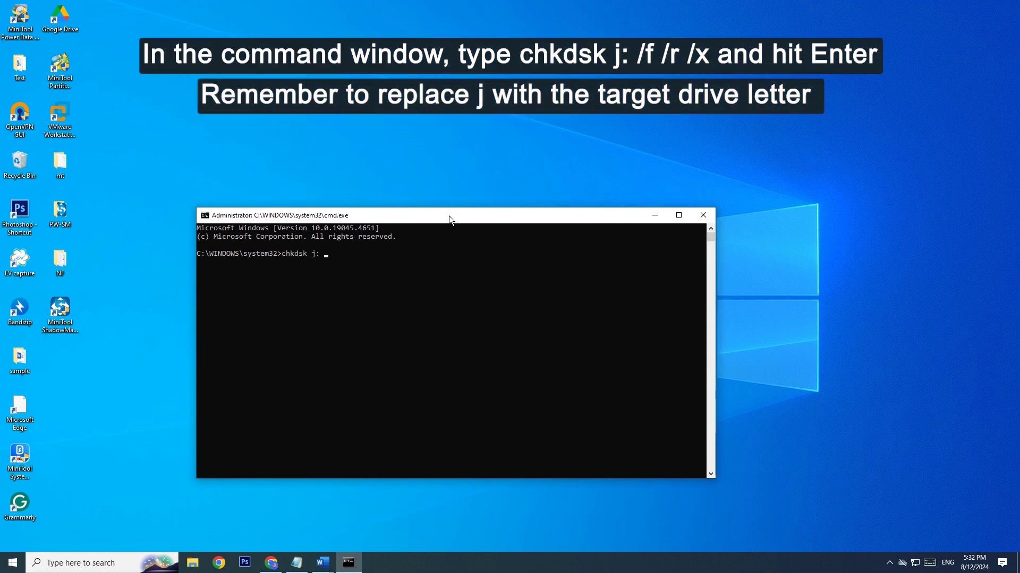
{"action": "type", "text": "/f /r /x"}
{"action": "key", "text": "Return"}
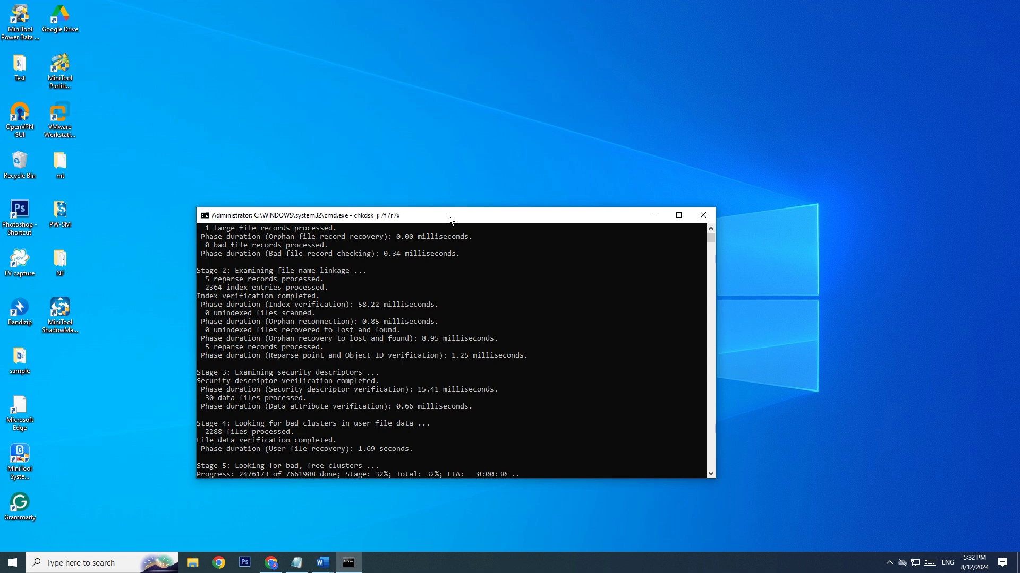
{"action": "scroll", "coordinate": [375, 285], "scroll_direction": "down", "scroll_amount": 2}
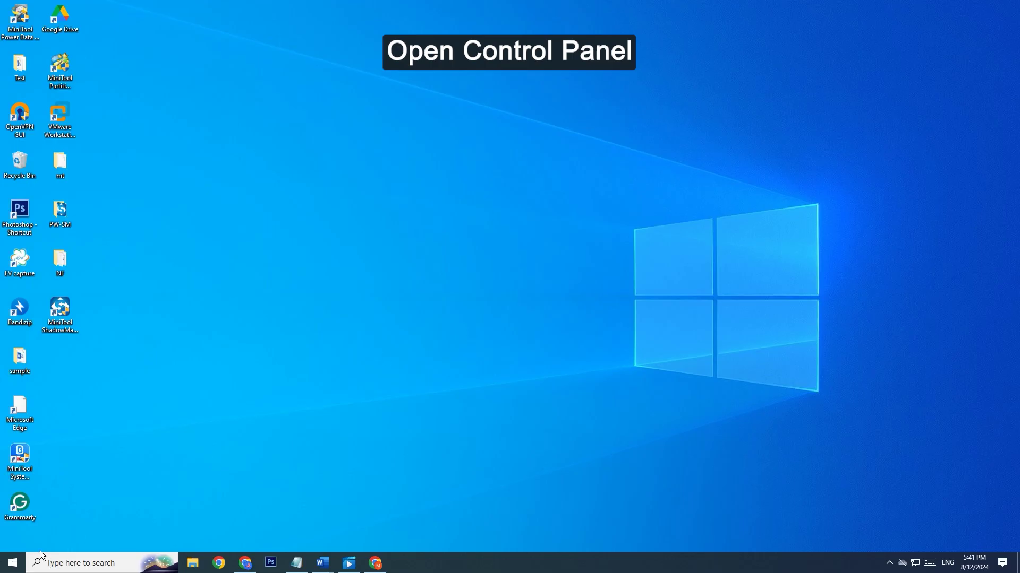
Open Control Panel and go to its Uninstall a program page
{"action": "left_click", "coordinate": [13, 562]}
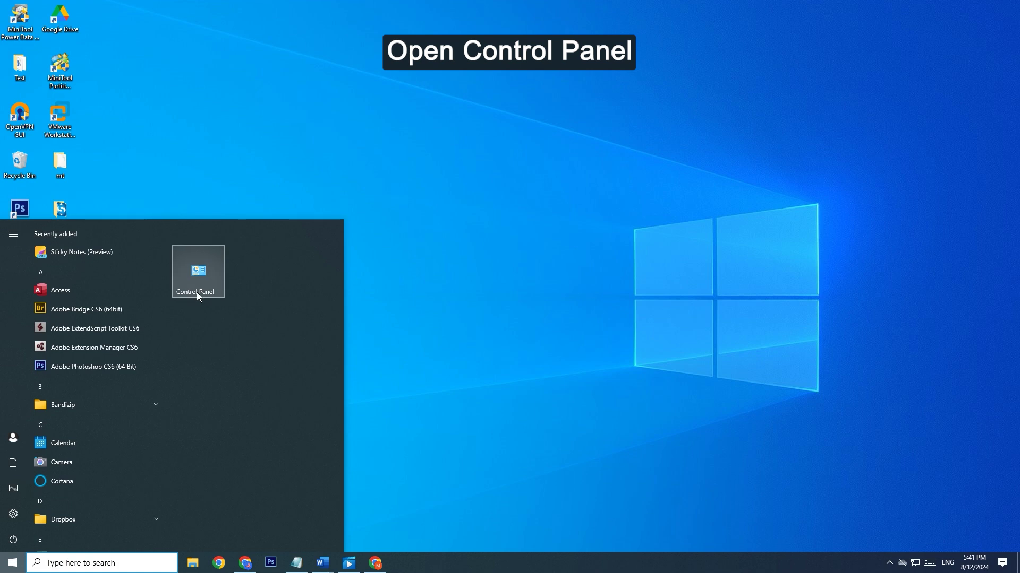
{"action": "left_click", "coordinate": [196, 292]}
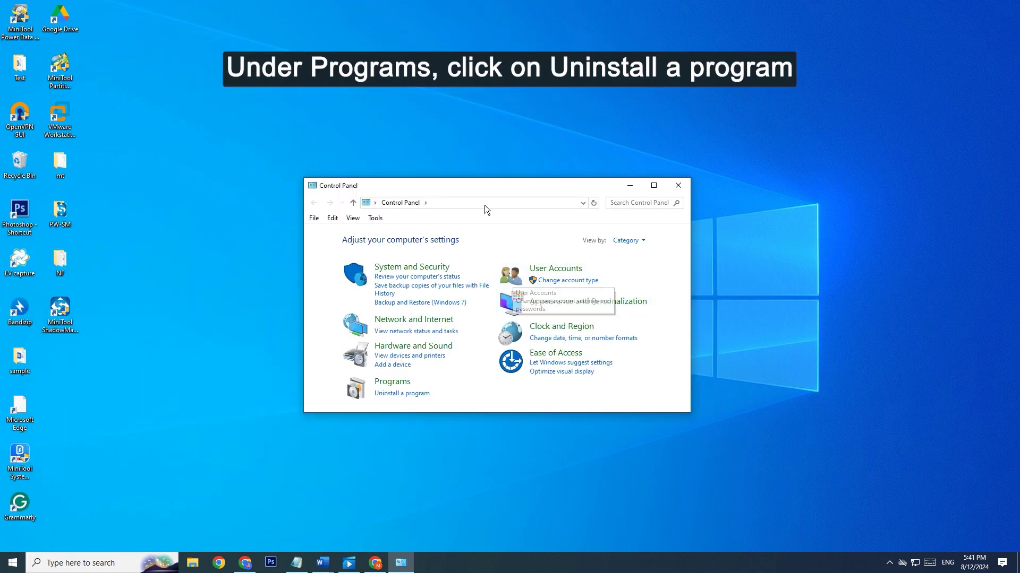
{"action": "left_click_drag", "start_coordinate": [479, 188], "coordinate": [471, 189]}
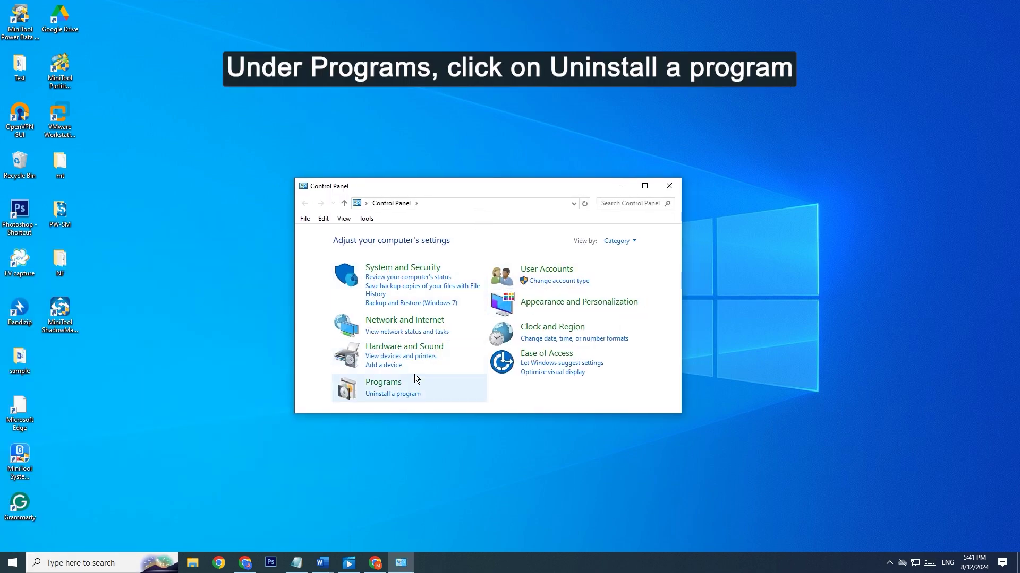
{"action": "left_click", "coordinate": [394, 394]}
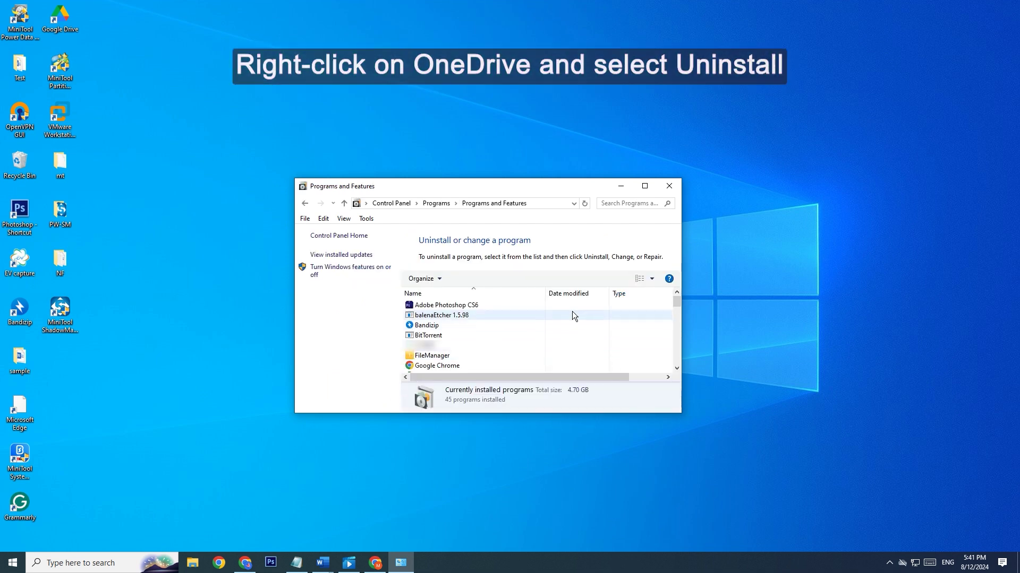
Uninstall Microsoft OneDrive from the installed programs
{"action": "scroll", "coordinate": [570, 311], "scroll_direction": "down", "scroll_amount": 2}
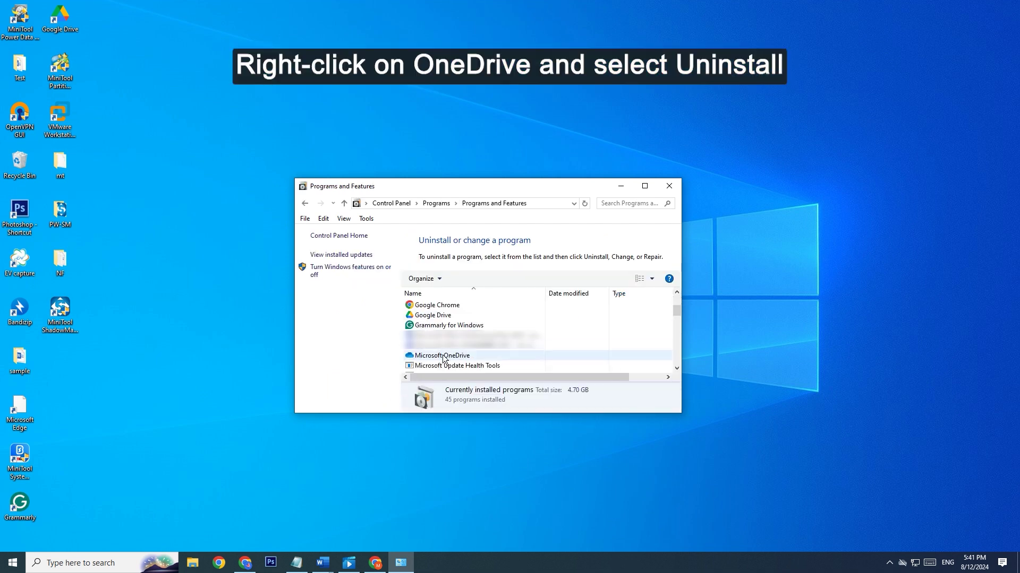
{"action": "left_click", "coordinate": [461, 356]}
{"action": "right_click", "coordinate": [462, 354]}
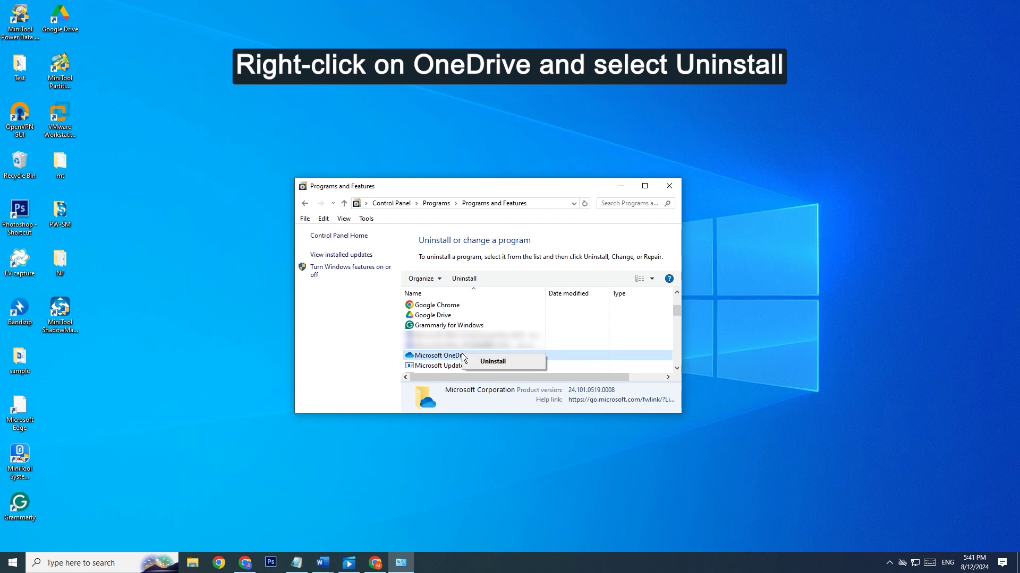
{"action": "left_click", "coordinate": [524, 364]}
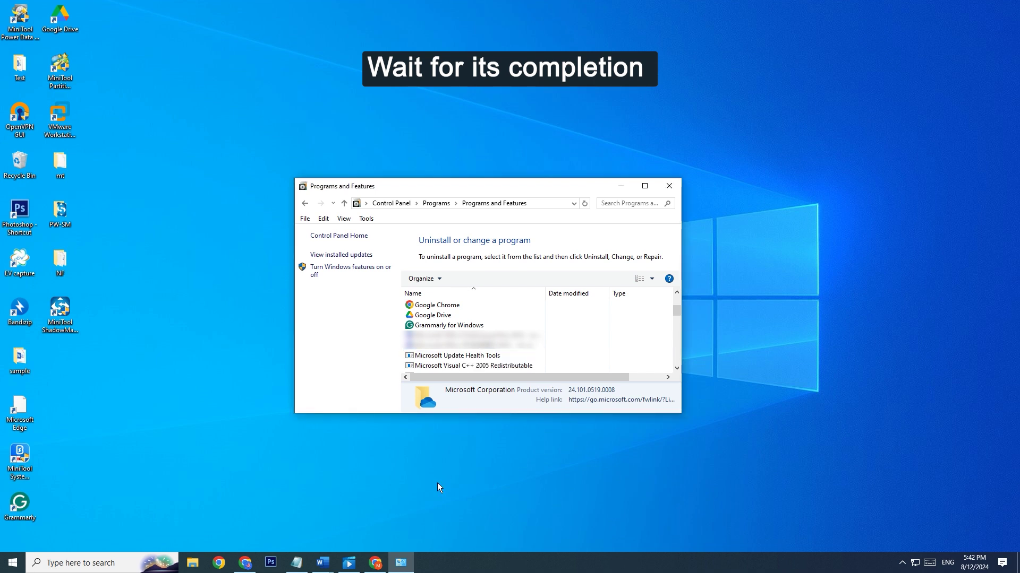
Switch to Chrome, search Google for "onedrive for windows" and open Microsoft's OneDrive app download result
{"action": "left_click", "coordinate": [374, 563]}
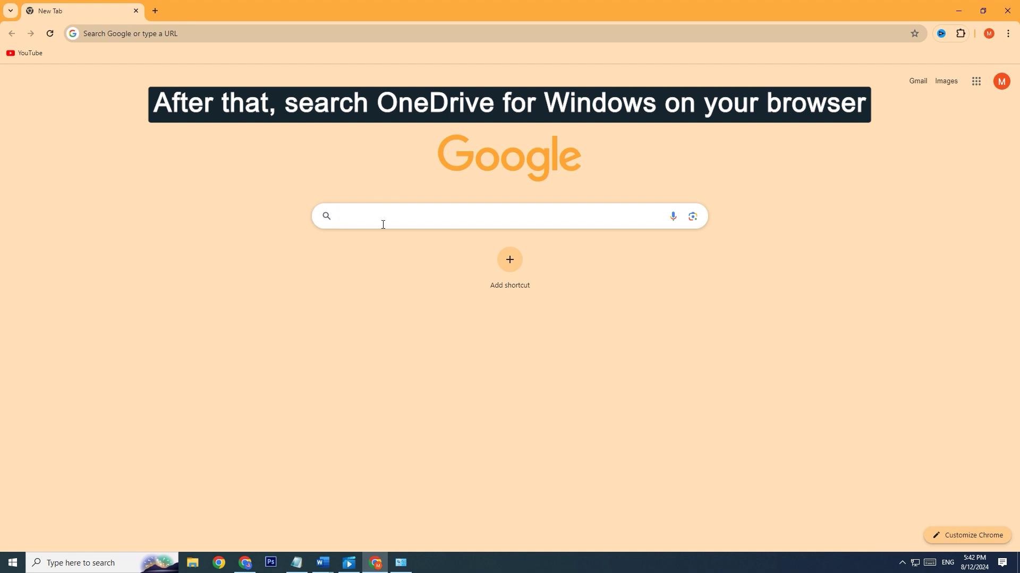
{"action": "type", "text": "onedr"}
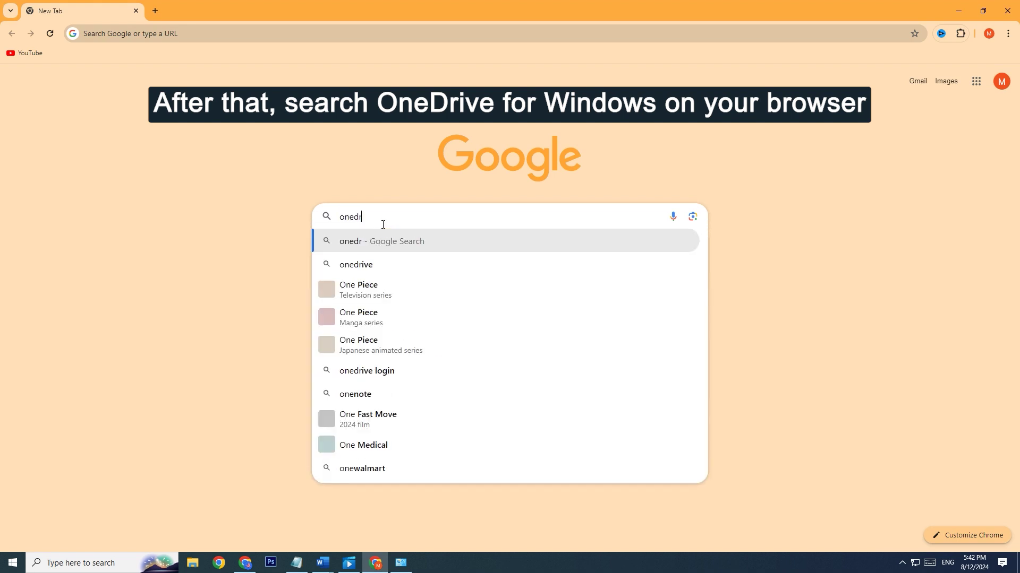
{"action": "type", "text": "ive fo"}
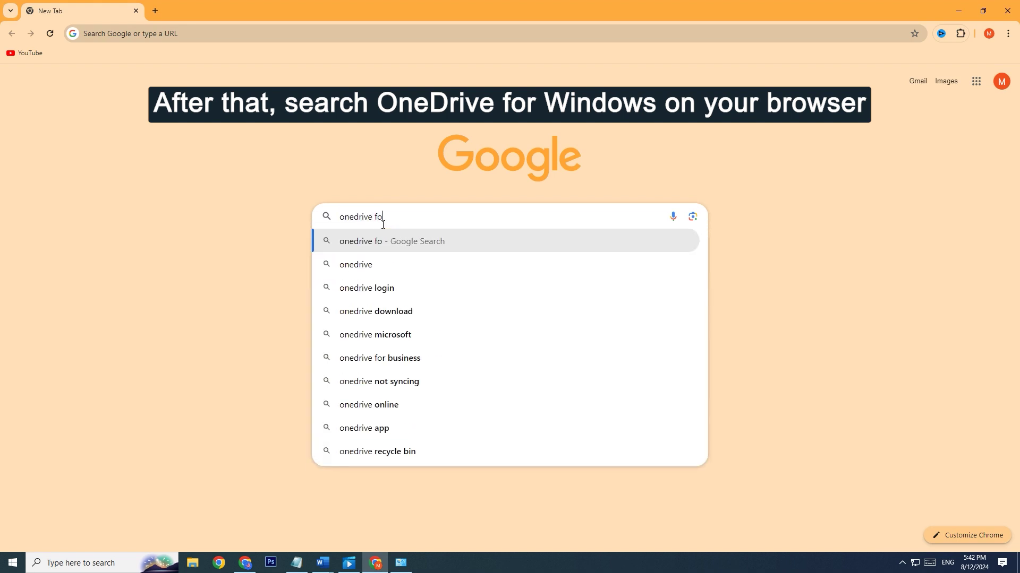
{"action": "type", "text": "r windows"}
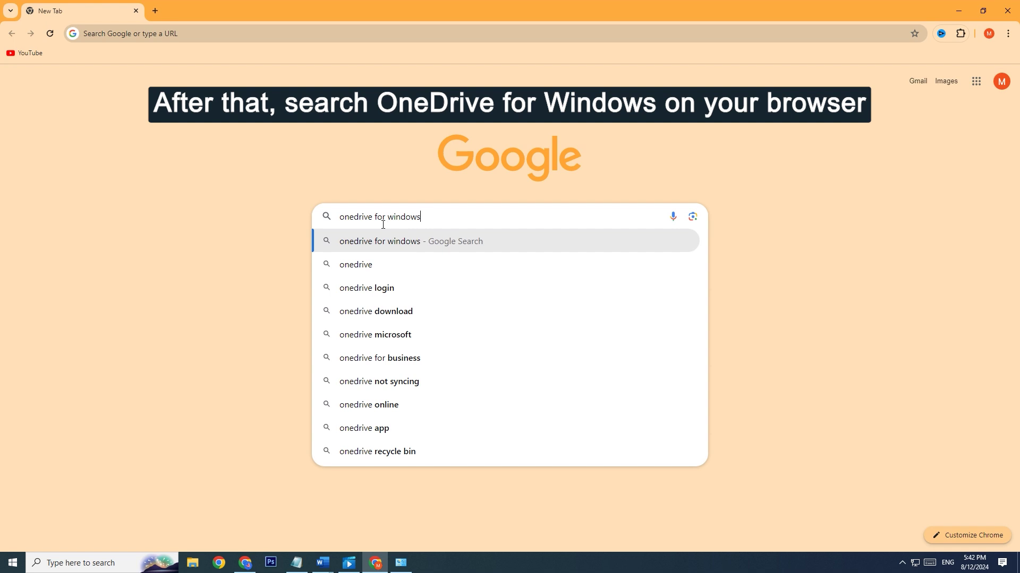
{"action": "key", "text": "Return"}
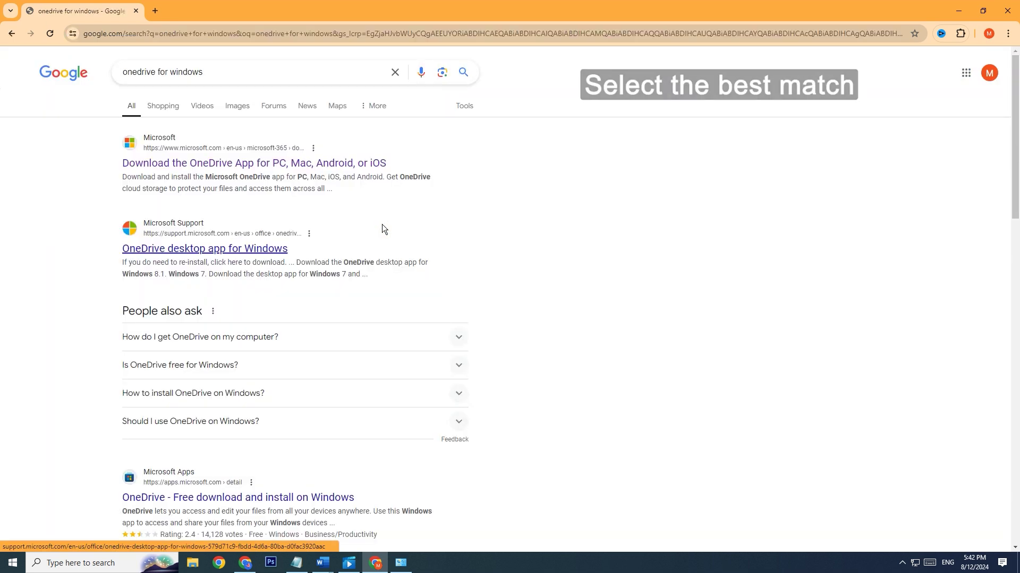
{"action": "left_click", "coordinate": [354, 164]}
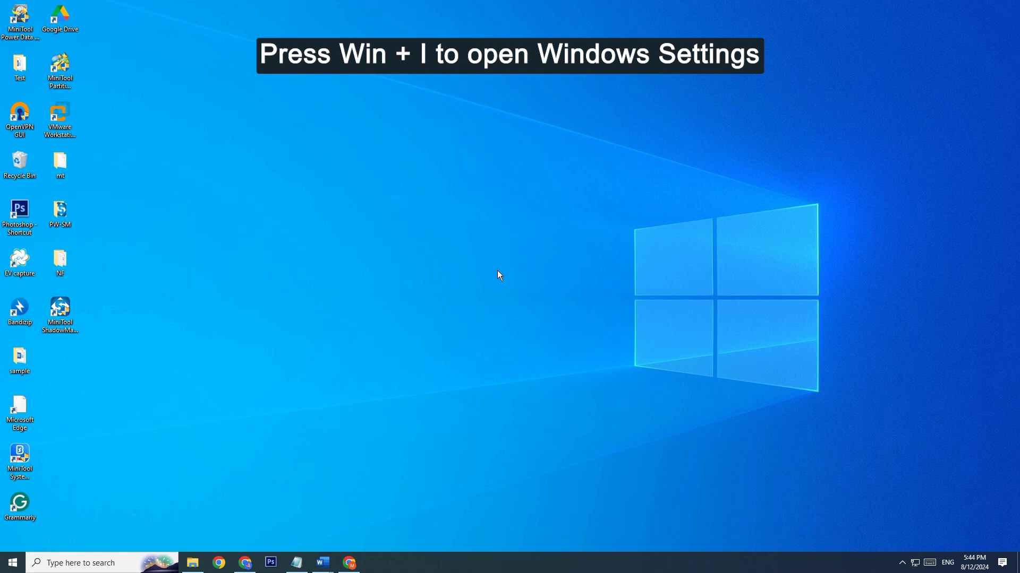
Open Update & Security in Windows Settings and check for Windows updates
{"action": "key", "text": "super+i"}
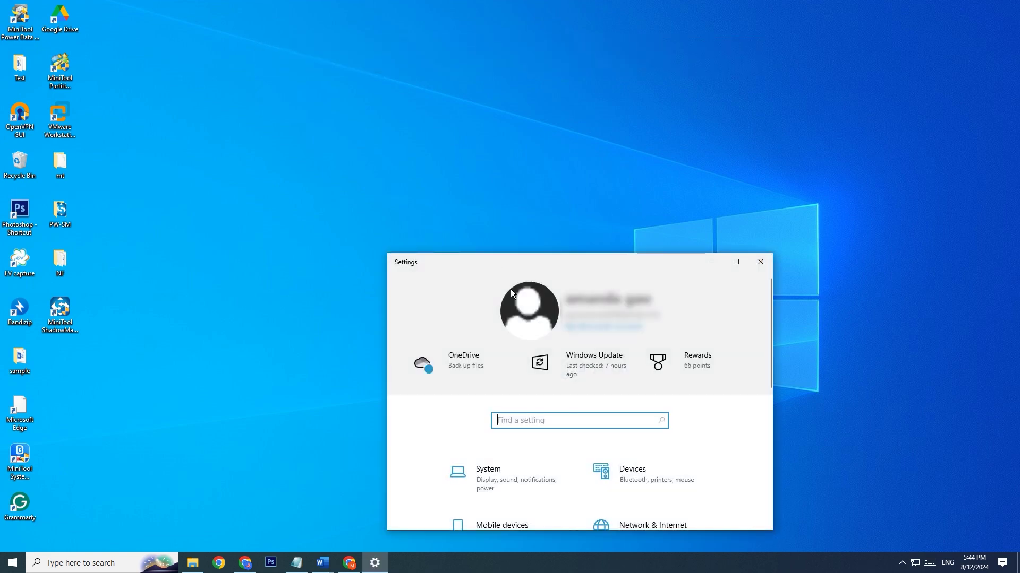
{"action": "left_click_drag", "start_coordinate": [519, 266], "coordinate": [414, 158]}
{"action": "scroll", "coordinate": [460, 257], "scroll_direction": "down", "scroll_amount": 5}
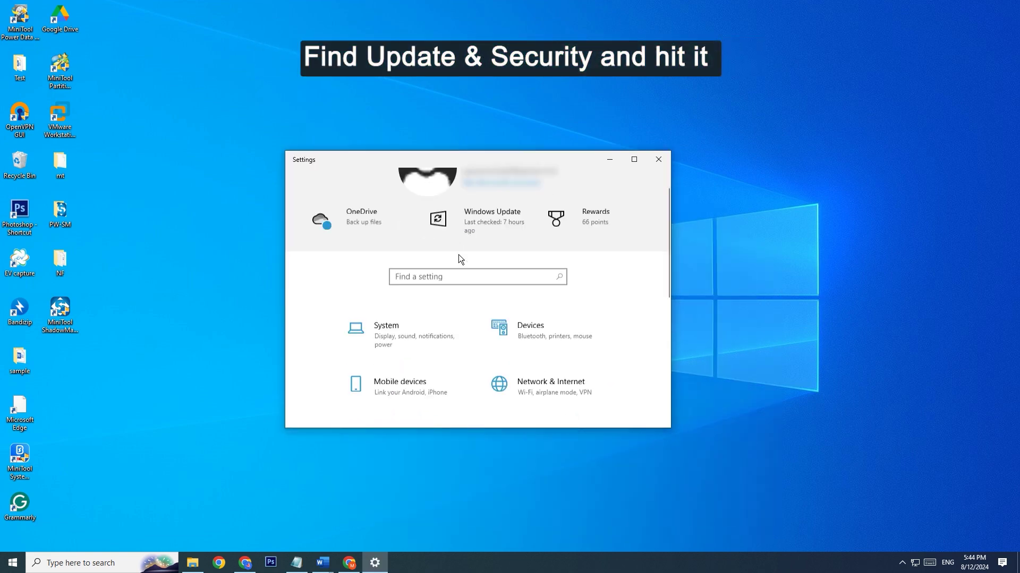
{"action": "left_click", "coordinate": [434, 407]}
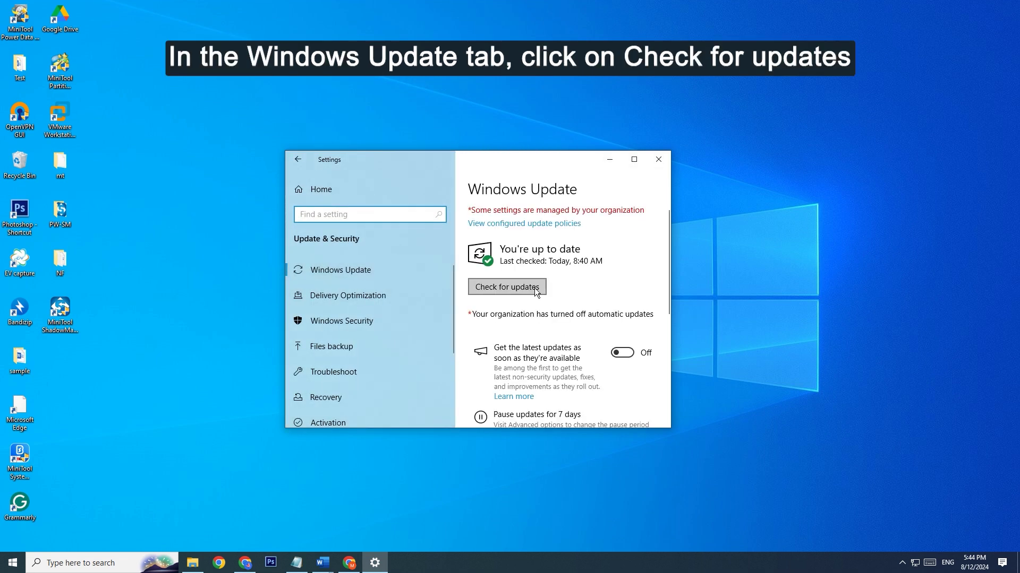
{"action": "left_click", "coordinate": [536, 288]}
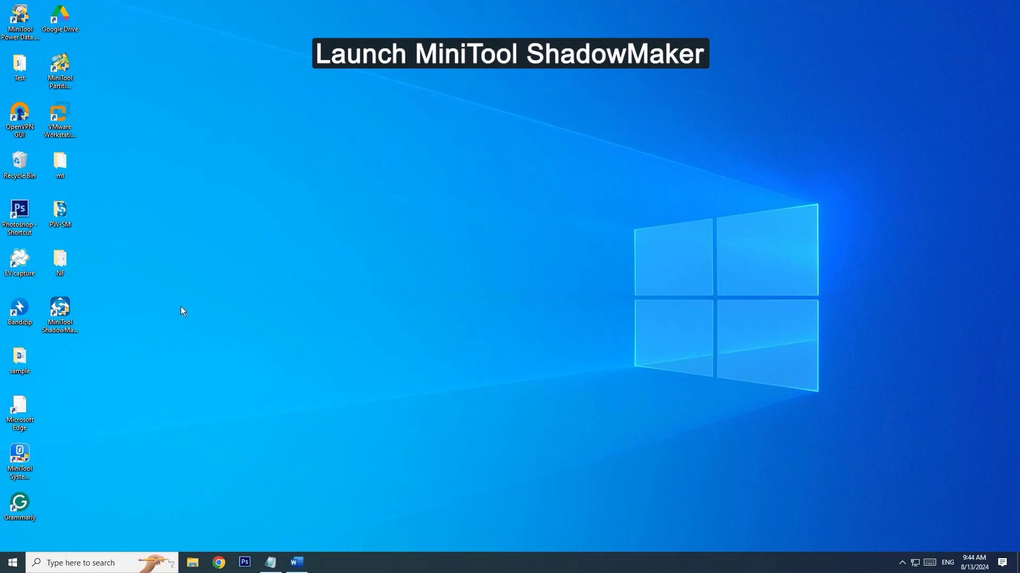
Launch MiniTool ShadowMaker, continue with the trial version and go to the Backup page
{"action": "left_click", "coordinate": [64, 325]}
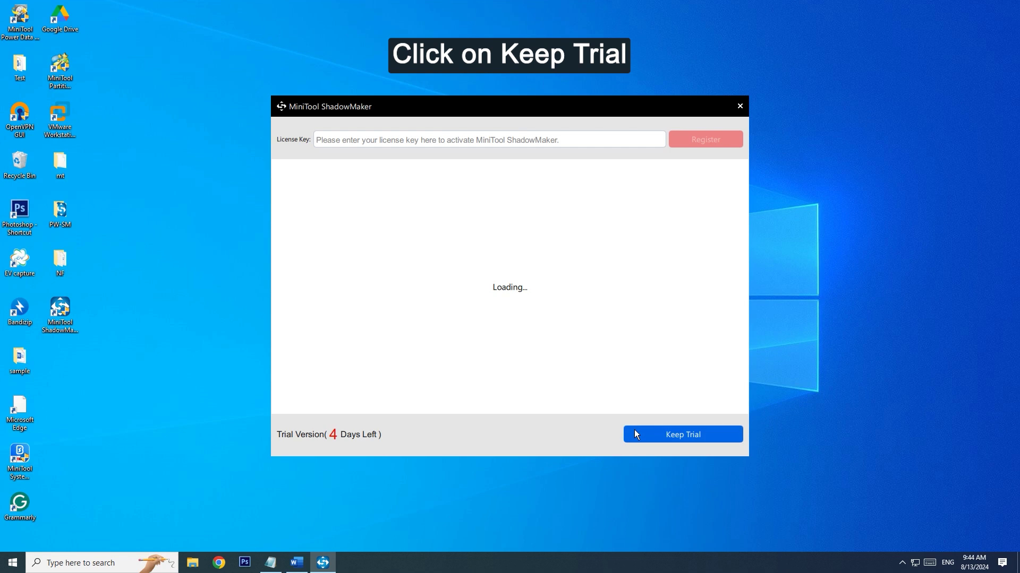
{"action": "left_click", "coordinate": [633, 431]}
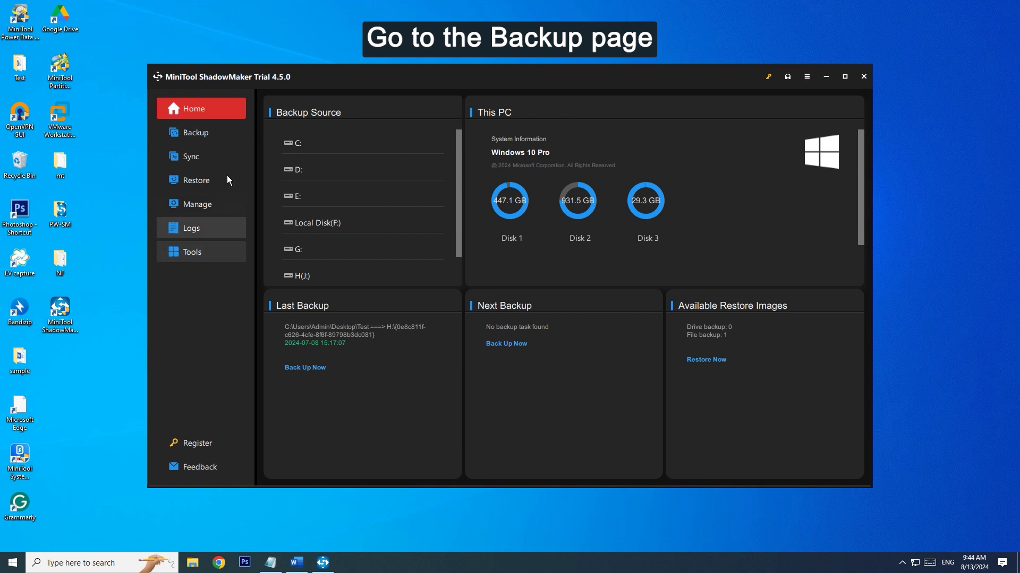
{"action": "left_click", "coordinate": [217, 134]}
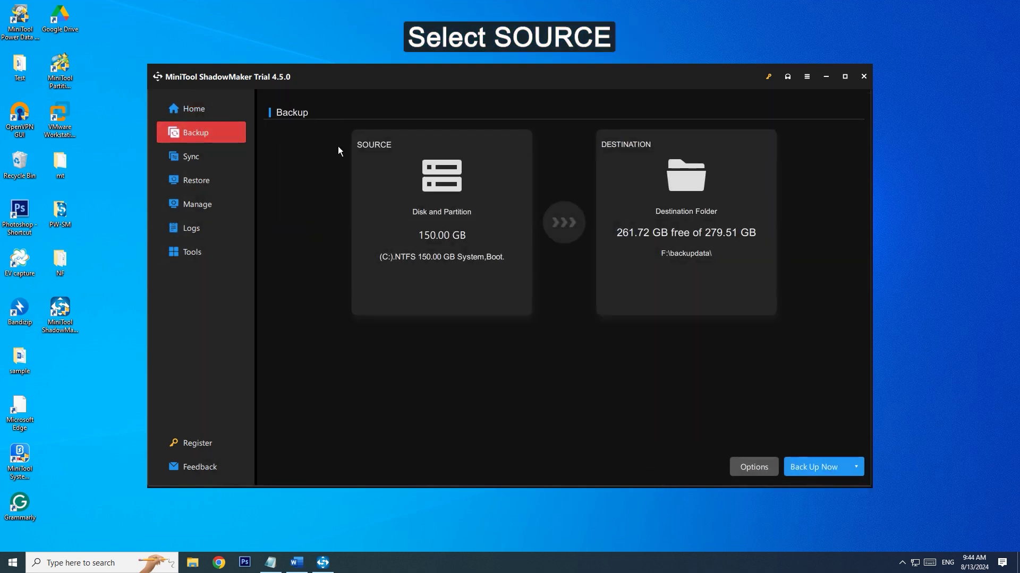
Set the backup source to Folders and Files, using the Test folder on the user's Desktop
{"action": "left_click", "coordinate": [377, 159]}
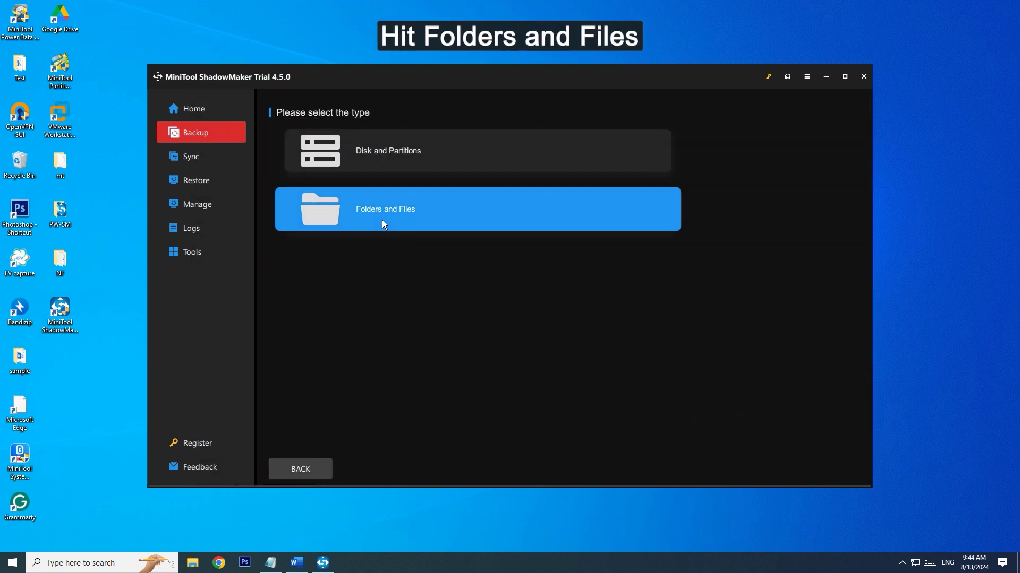
{"action": "left_click", "coordinate": [382, 221]}
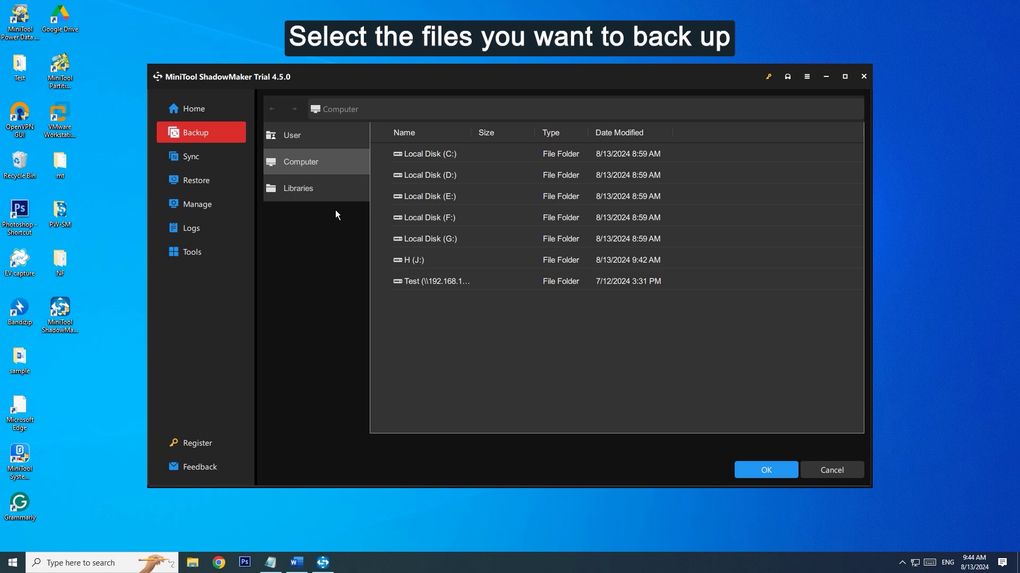
{"action": "left_click", "coordinate": [332, 141]}
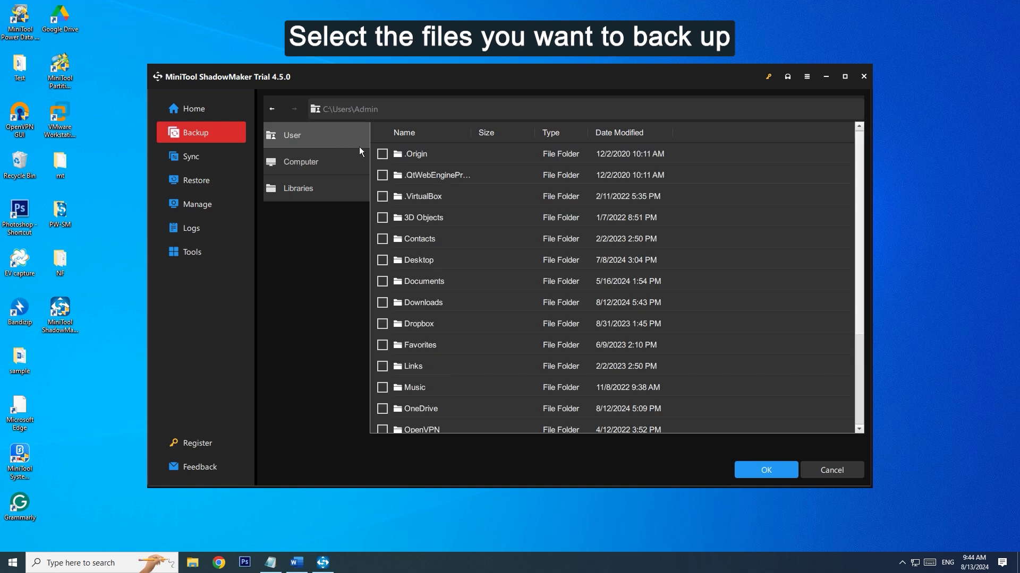
{"action": "double_click", "coordinate": [433, 260]}
{"action": "left_click", "coordinate": [382, 238]}
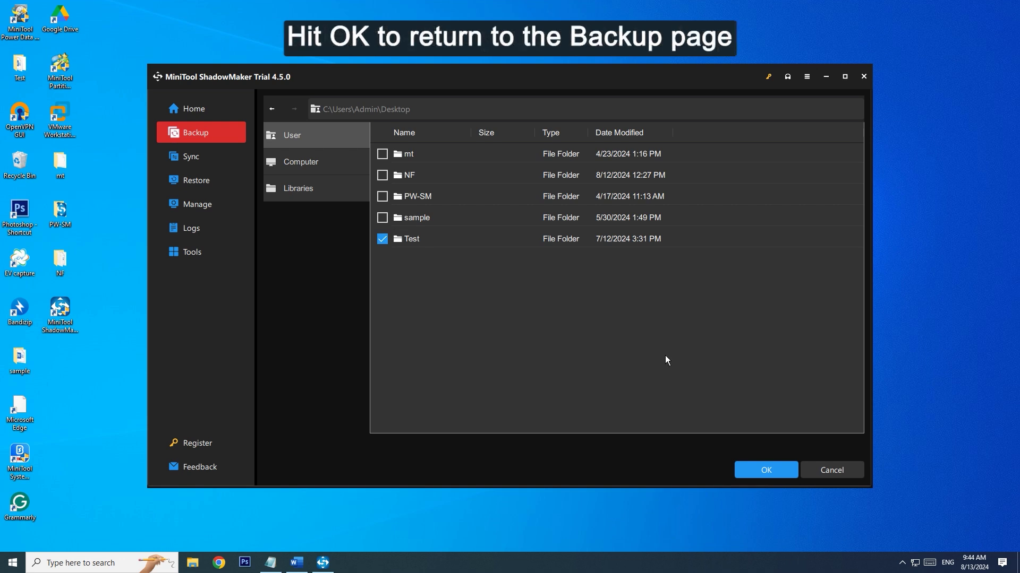
{"action": "left_click", "coordinate": [766, 470]}
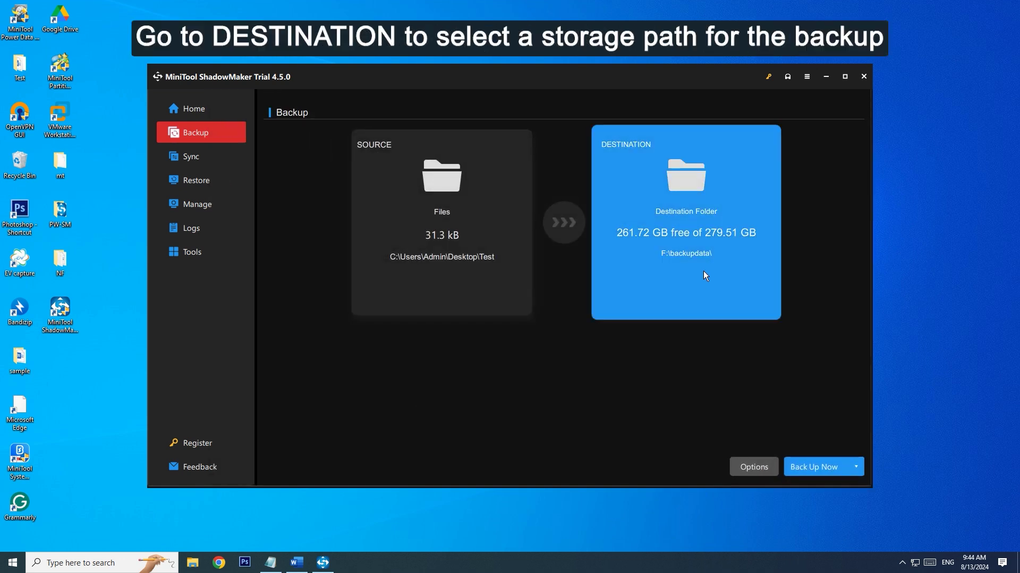
Set the backup destination to drive H (J:) under Computer
{"action": "left_click", "coordinate": [626, 159]}
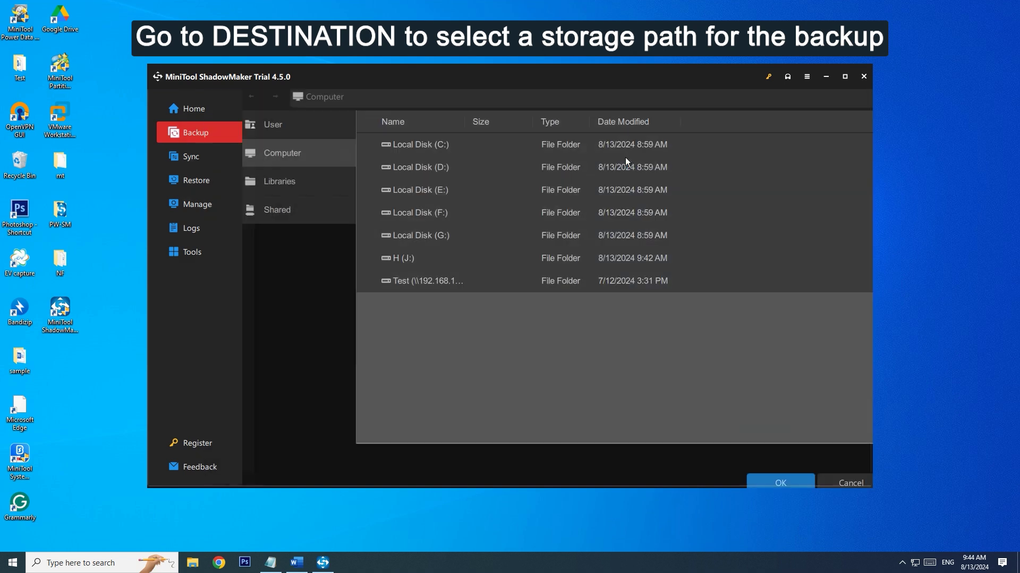
{"action": "left_click", "coordinate": [553, 255]}
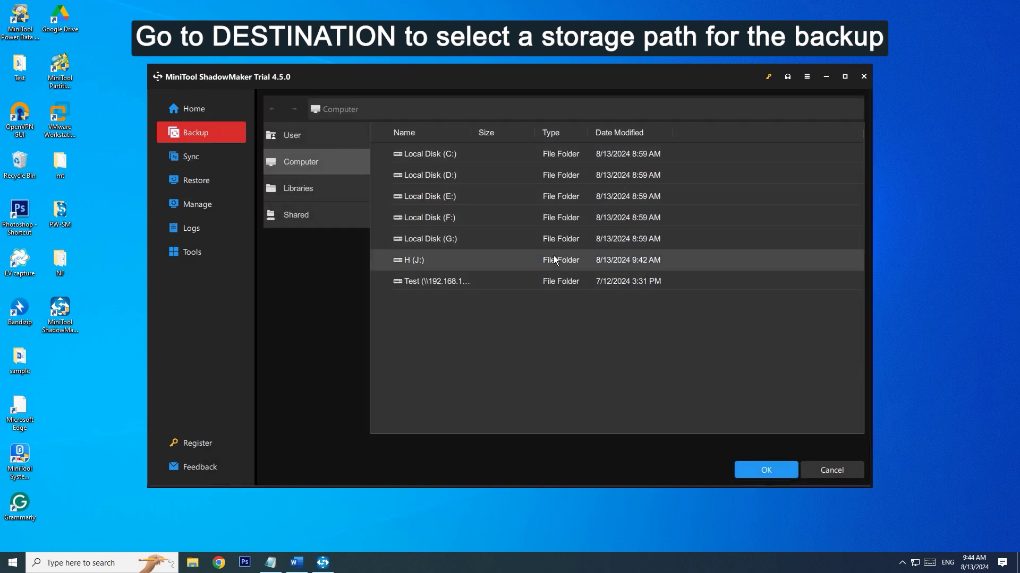
{"action": "left_click", "coordinate": [752, 471]}
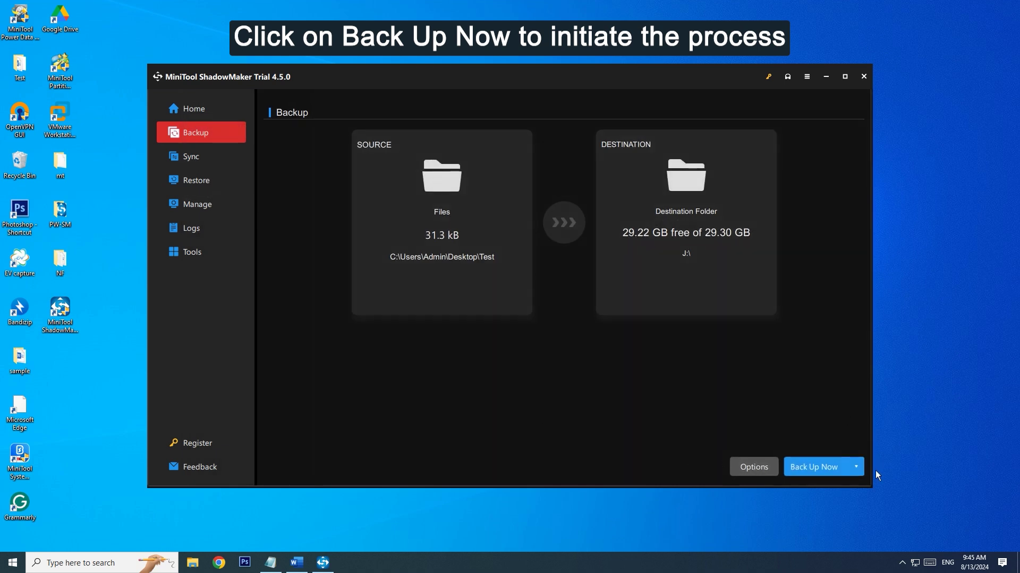
Run the backup of the Test folder immediately and exit MiniTool ShadowMaker once it completes
{"action": "left_click", "coordinate": [823, 467]}
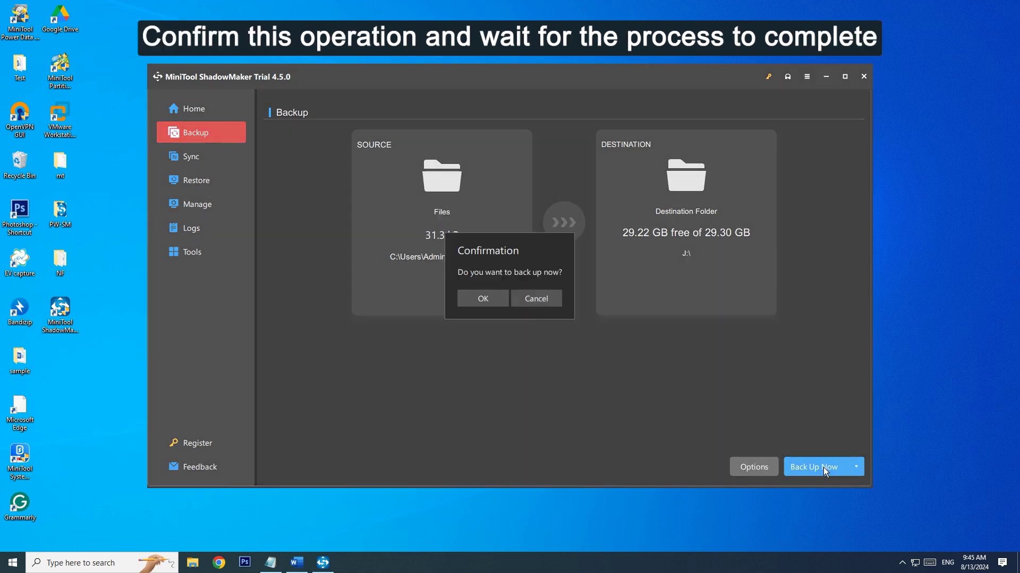
{"action": "left_click", "coordinate": [482, 303]}
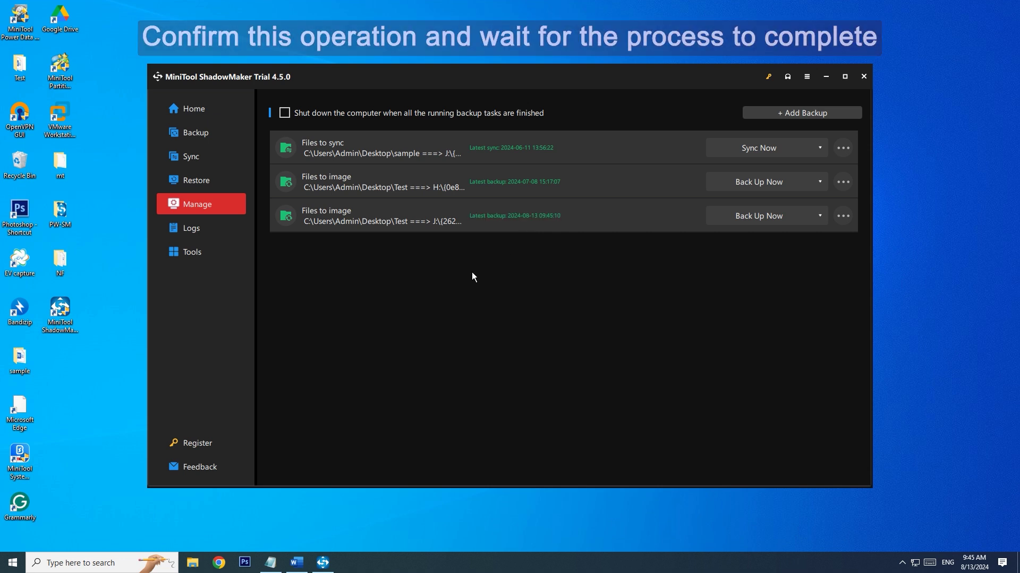
{"action": "left_click", "coordinate": [863, 76]}
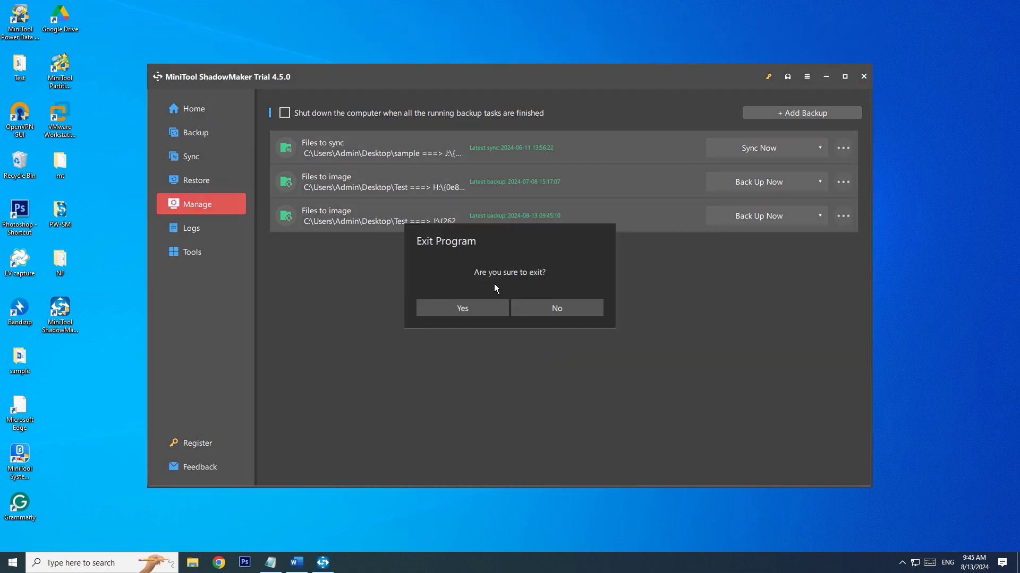
{"action": "left_click", "coordinate": [449, 304]}
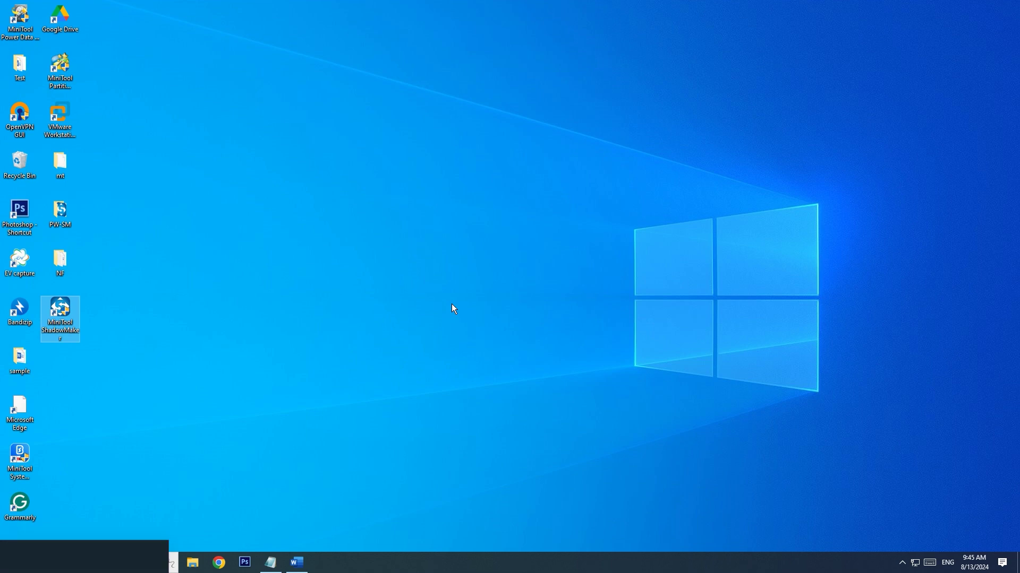